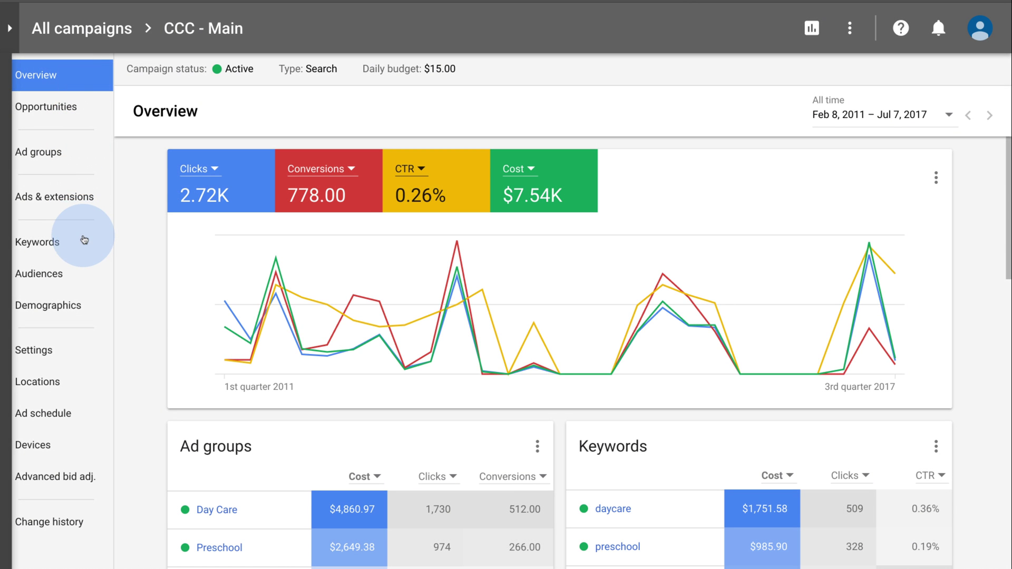
Go from Keywords through Ads & extensions to the CCC - Main campaign's Ad groups page.
click(83, 240)
click(98, 208)
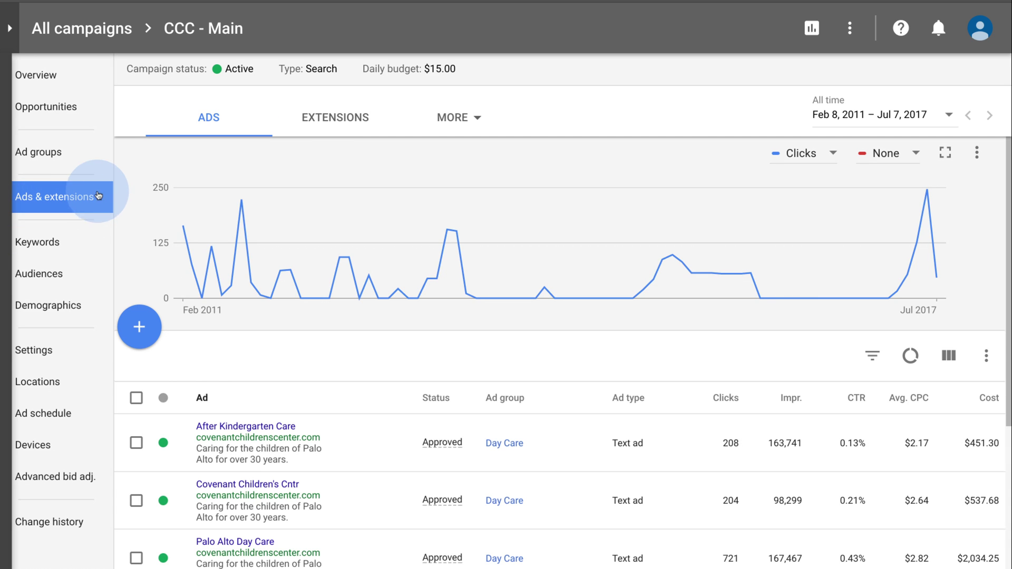
click(83, 158)
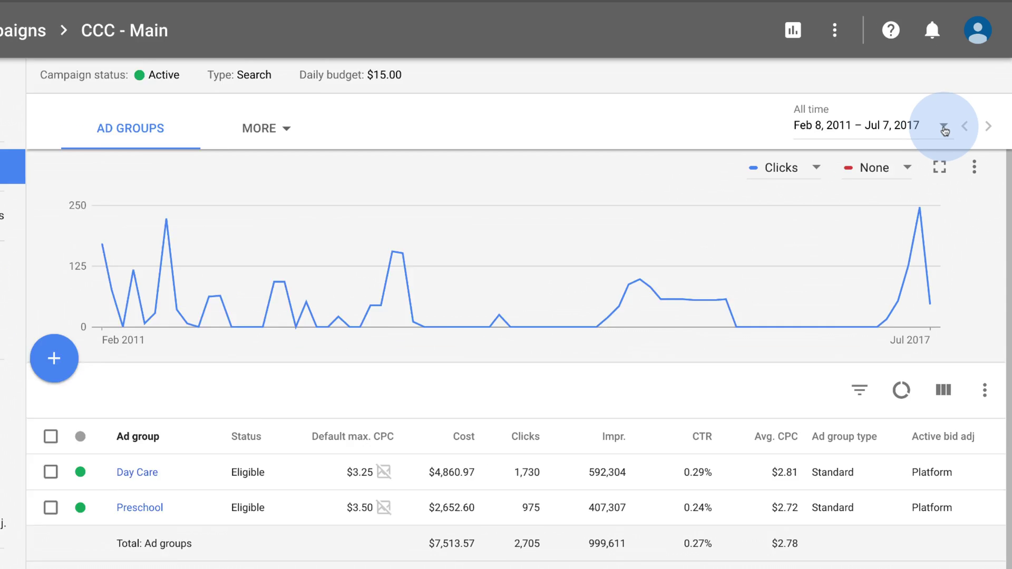
Set the date range to last month, June 2017, compared with May 2017.
click(894, 228)
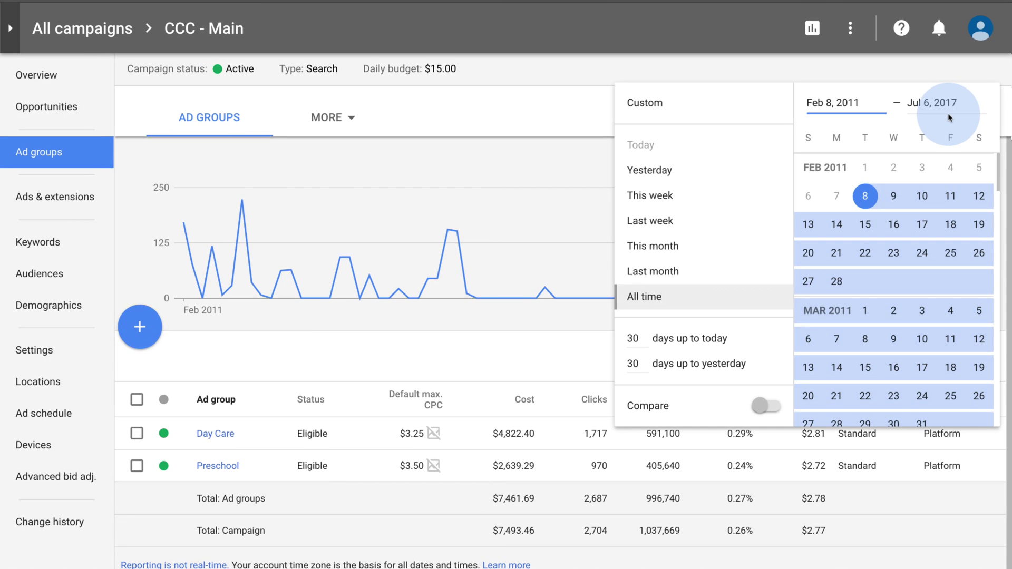
click(758, 268)
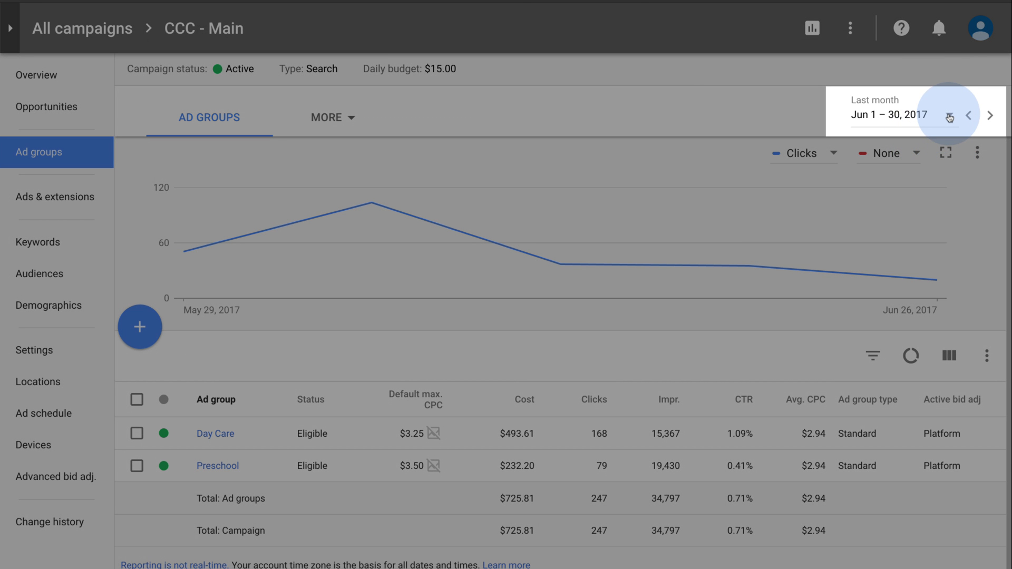
click(950, 117)
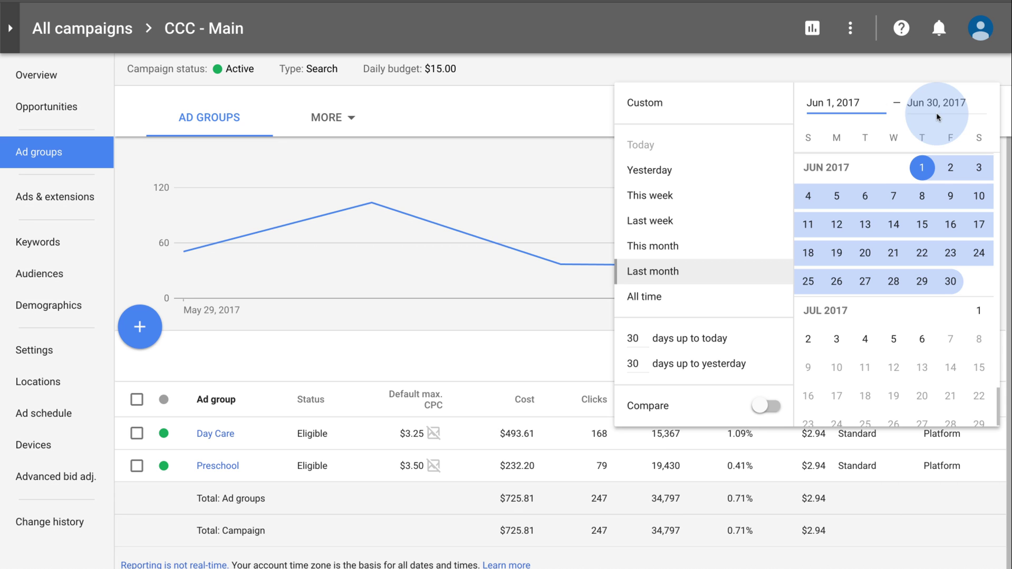
click(767, 406)
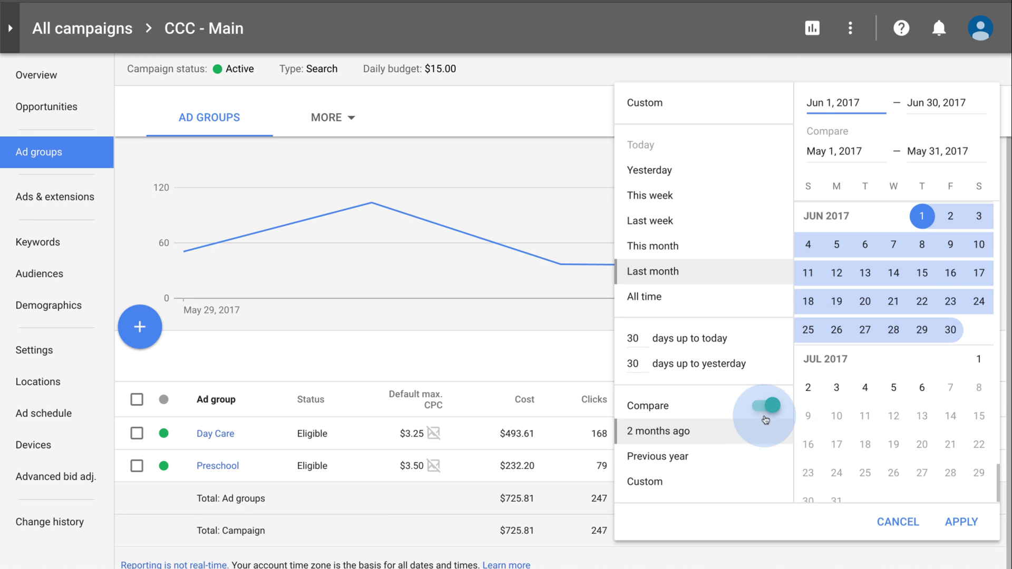
click(959, 521)
Expand and collapse the Clicks comparison columns, then check the chart's granularity options without changing them.
click(599, 390)
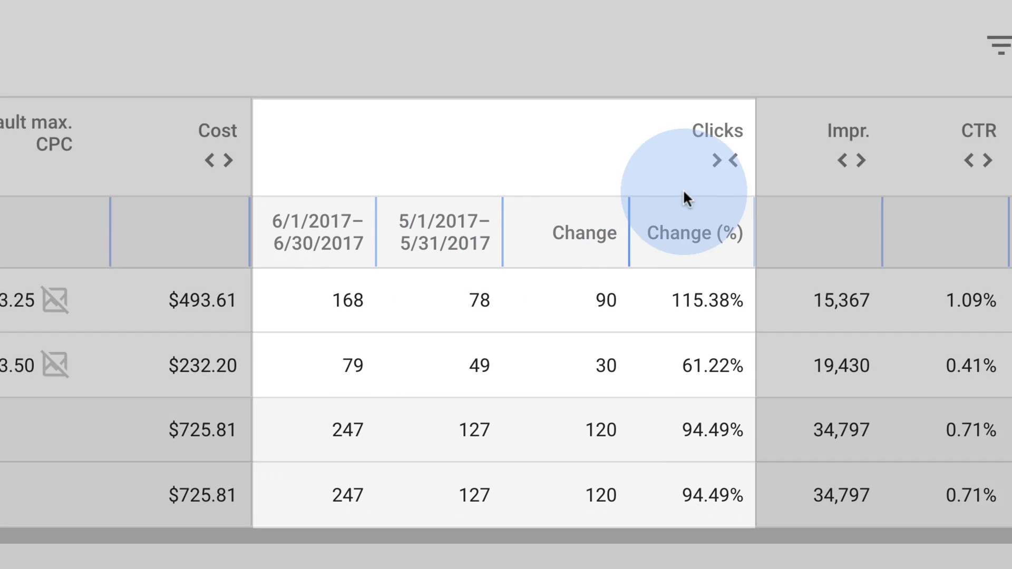
click(725, 161)
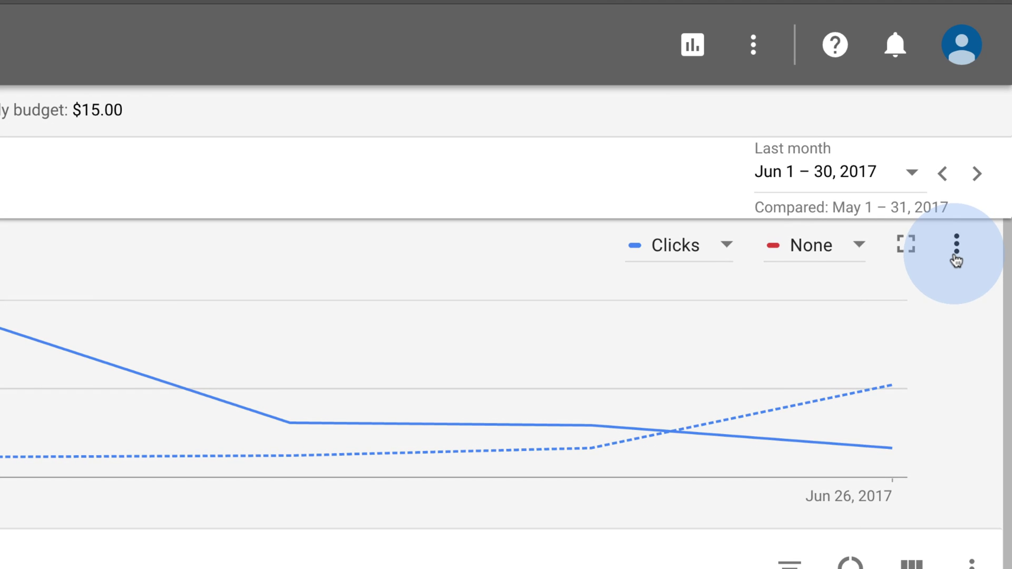
click(978, 159)
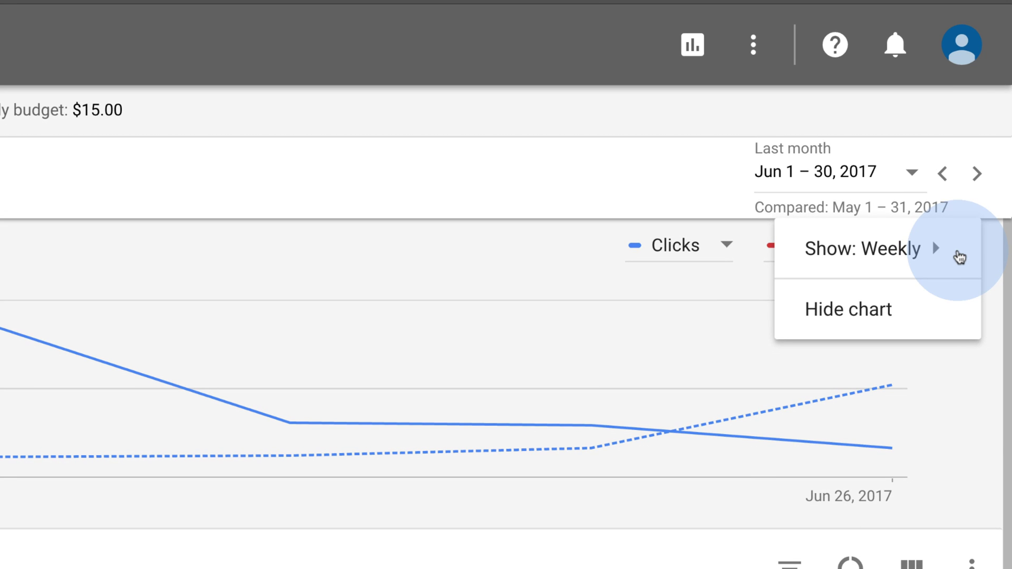
click(942, 252)
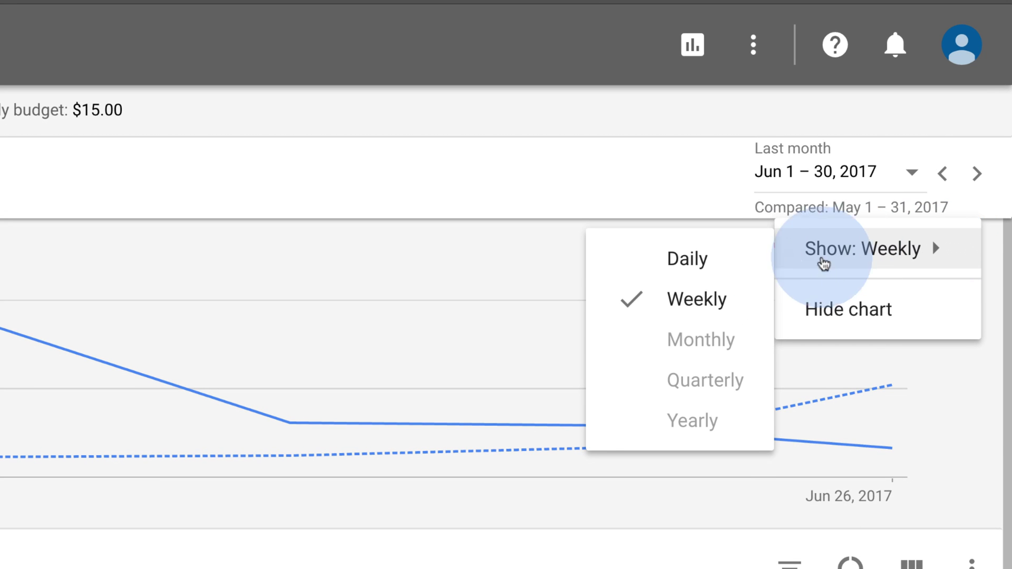
click(857, 354)
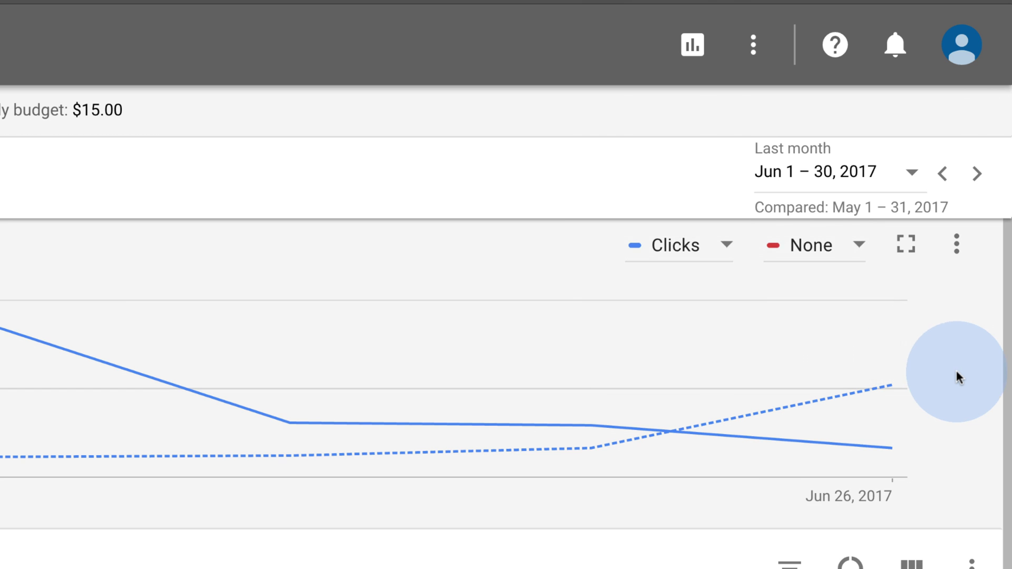
Search for Interactions in the ad groups column editor and tick it.
scroll(938, 379, down, 6)
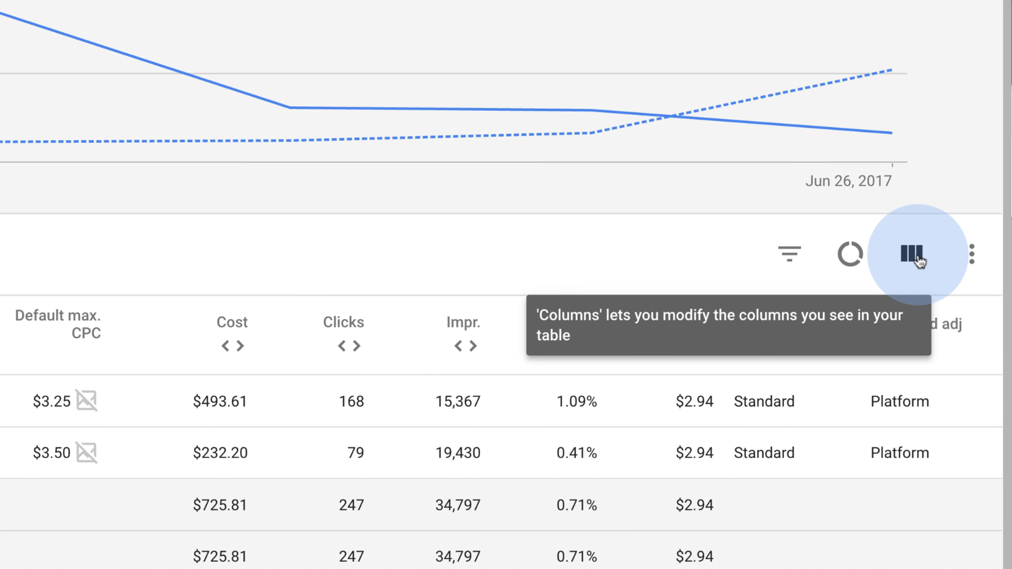
click(917, 259)
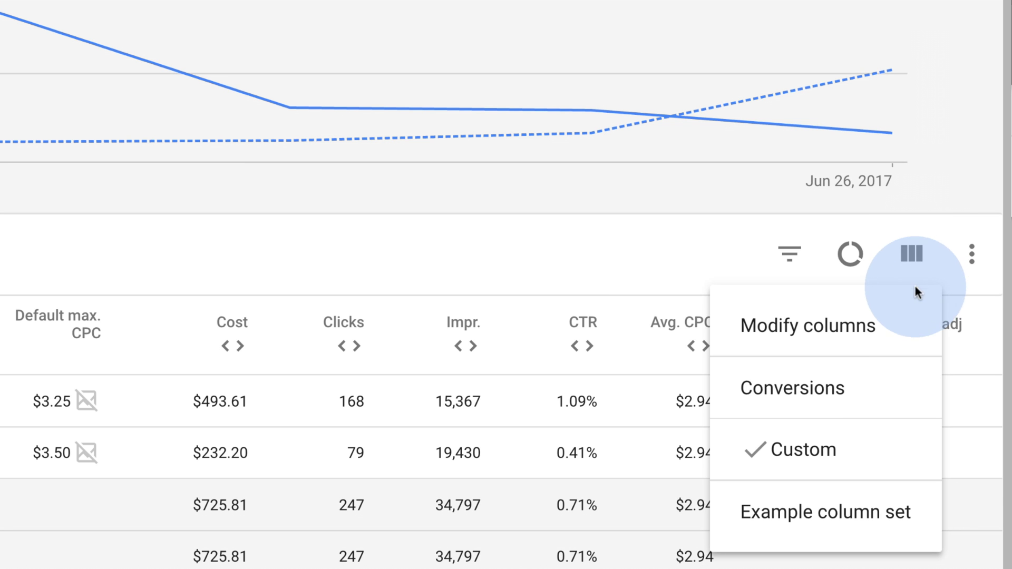
click(913, 343)
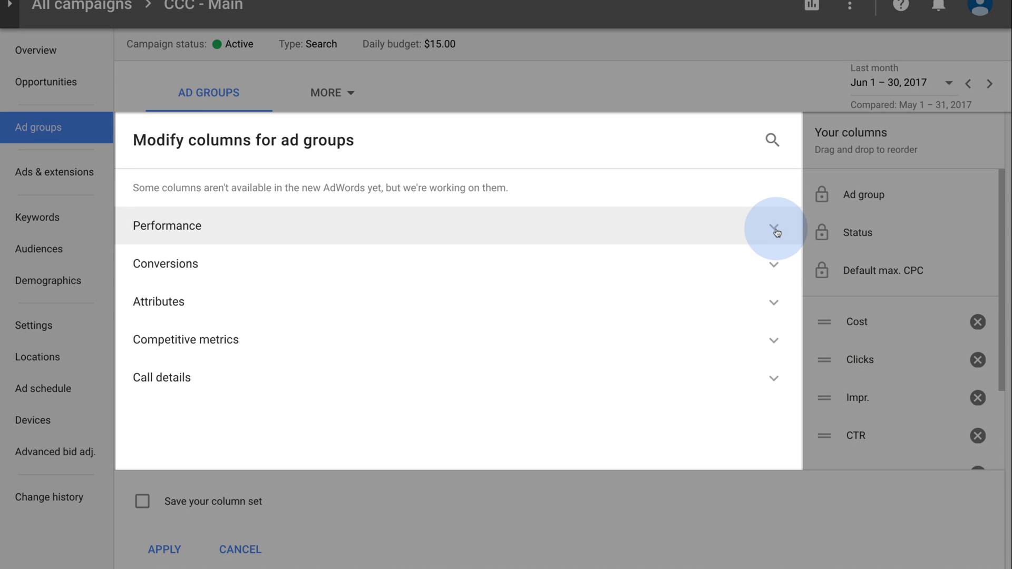
click(774, 228)
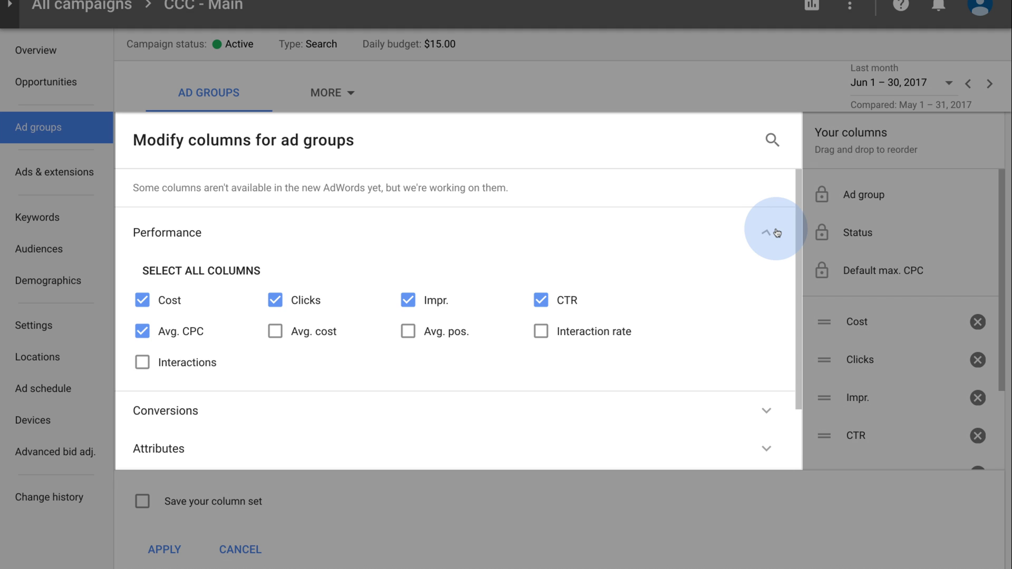
click(772, 237)
click(771, 140)
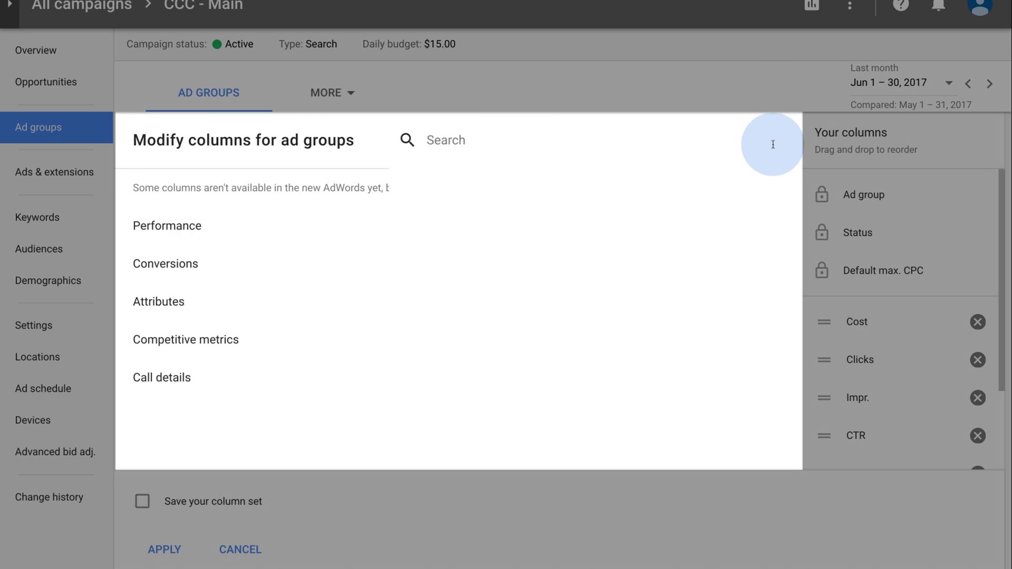
text(Interactions)
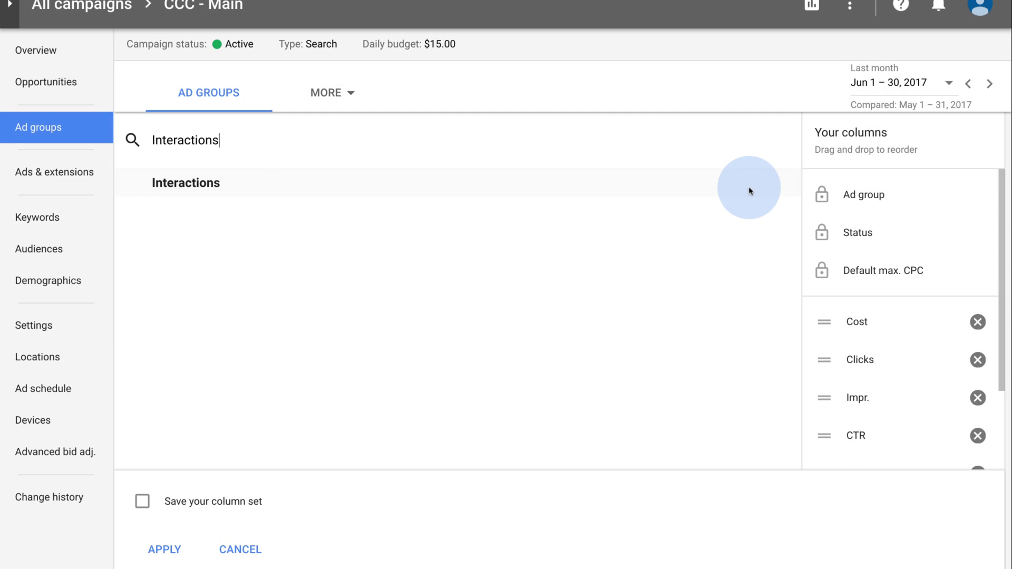
click(745, 185)
click(493, 308)
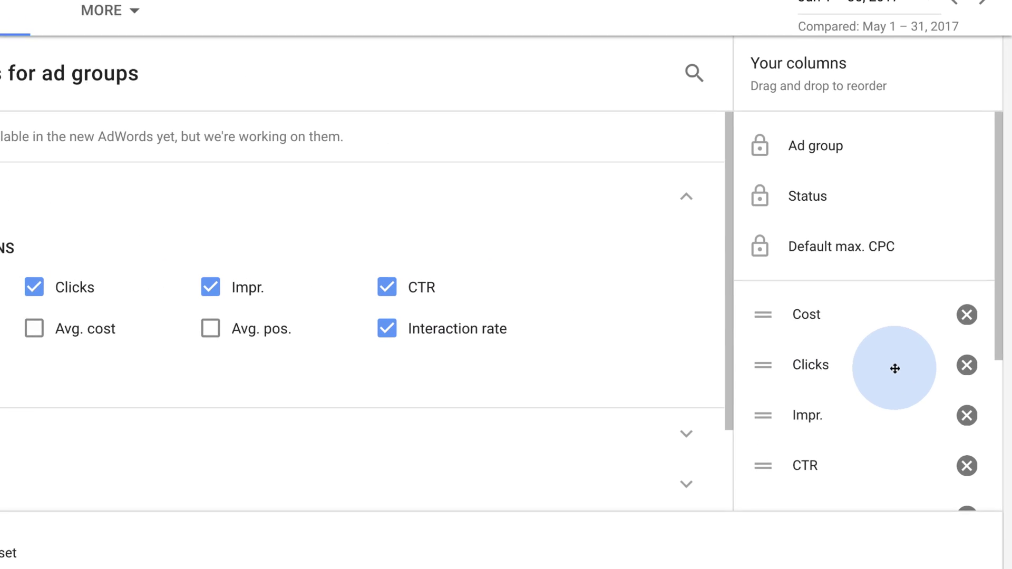
Drop Interaction rate, move Interactions up, and save the layout as 'Example column set'.
scroll(914, 340, down, 5)
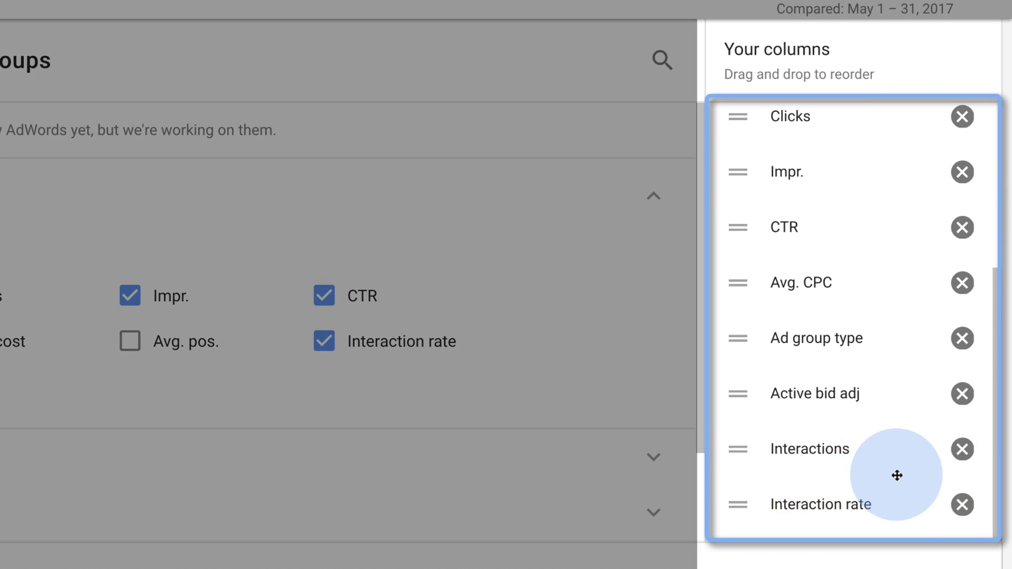
click(961, 506)
click(895, 500)
drag(890, 505, 878, 220)
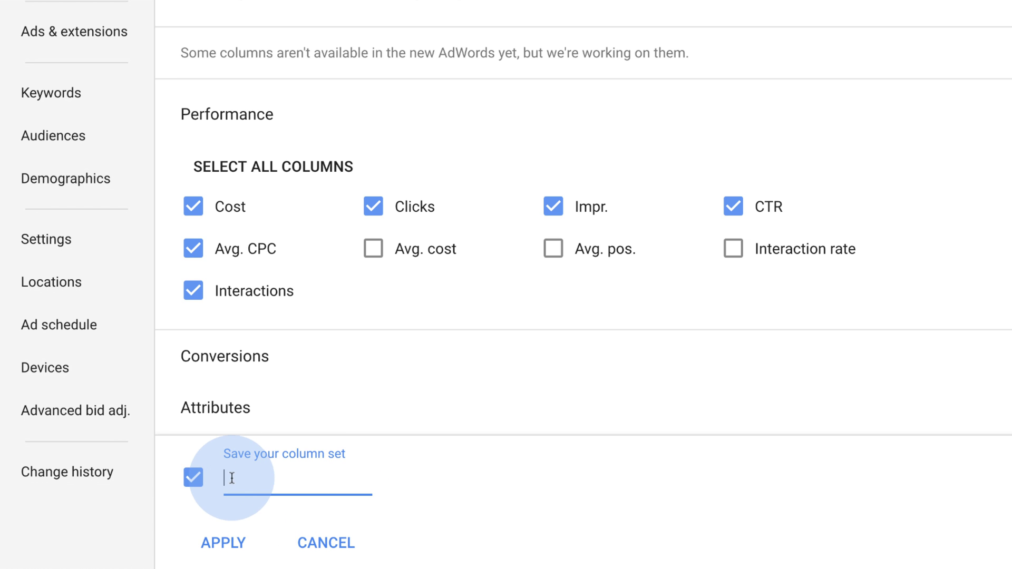
text(Example column set)
click(234, 543)
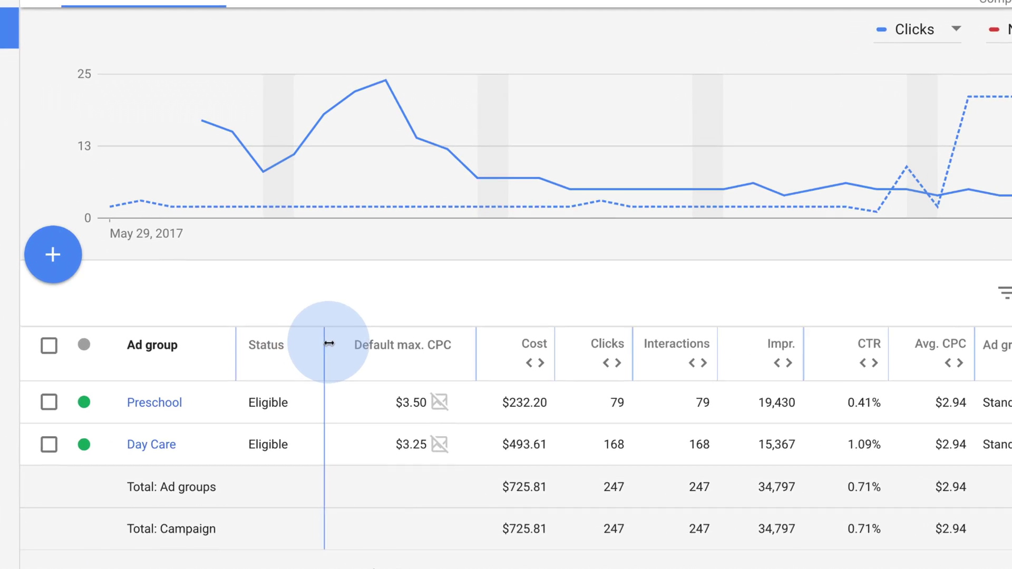
Sort the ad groups by Cost, lowest first.
drag(329, 343, 312, 331)
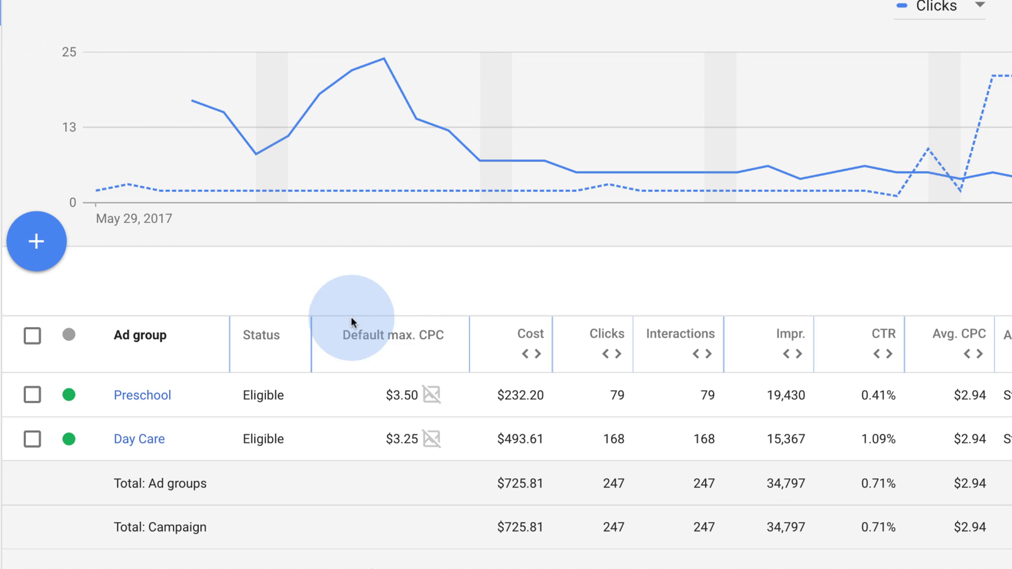
mouse_move(533, 340)
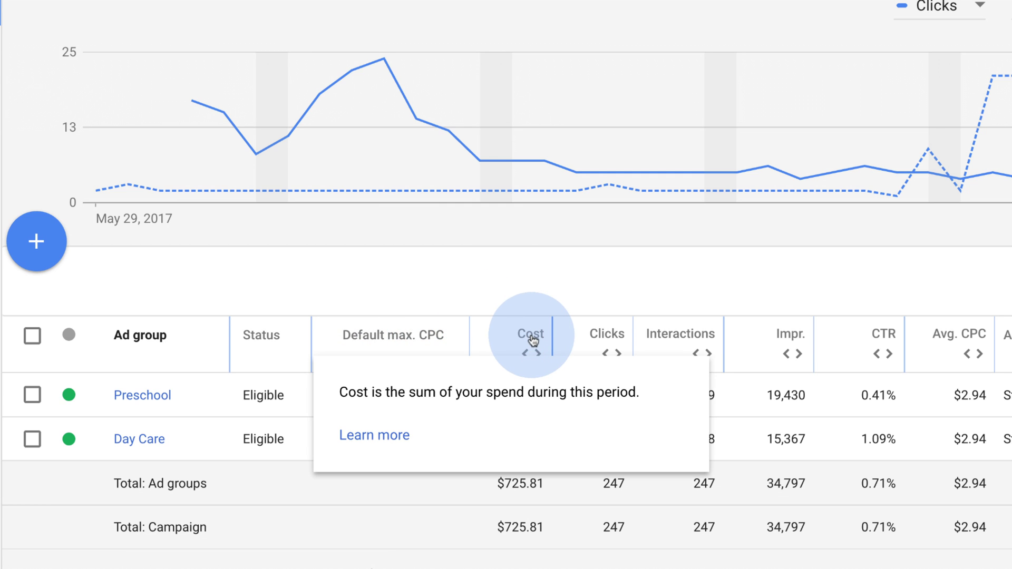
click(533, 339)
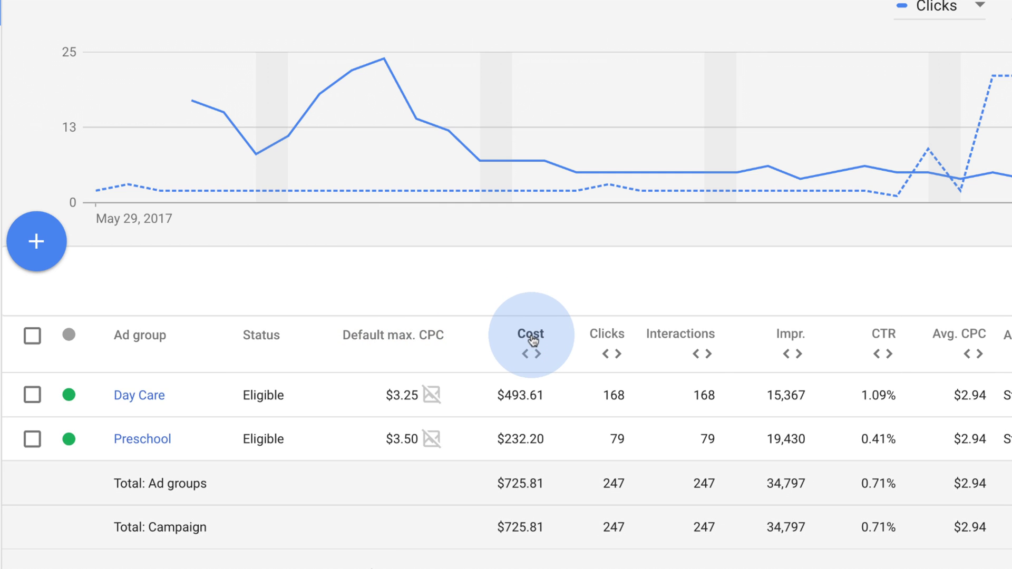
click(533, 340)
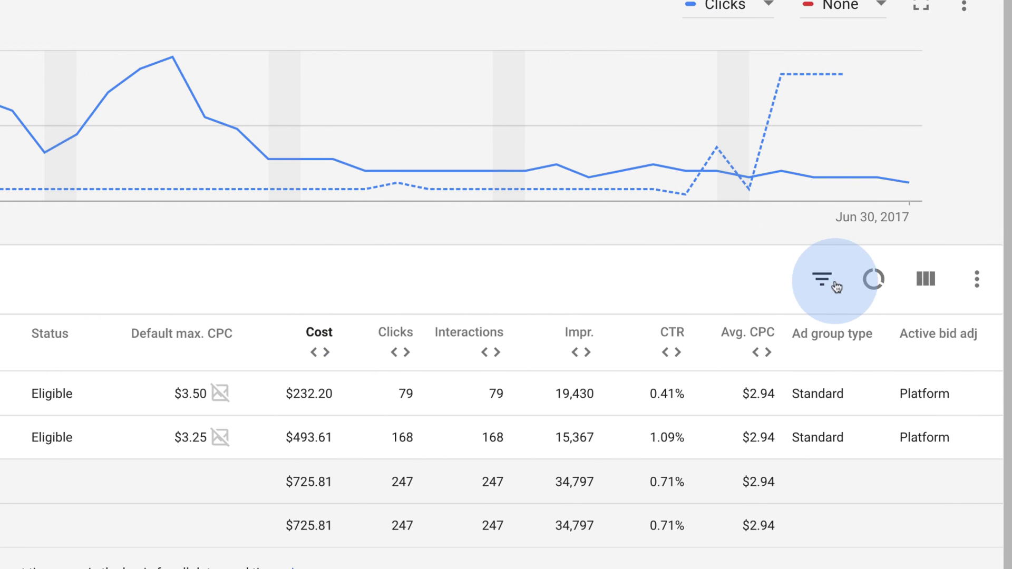
Break each ad group's rows down by Device.
click(875, 288)
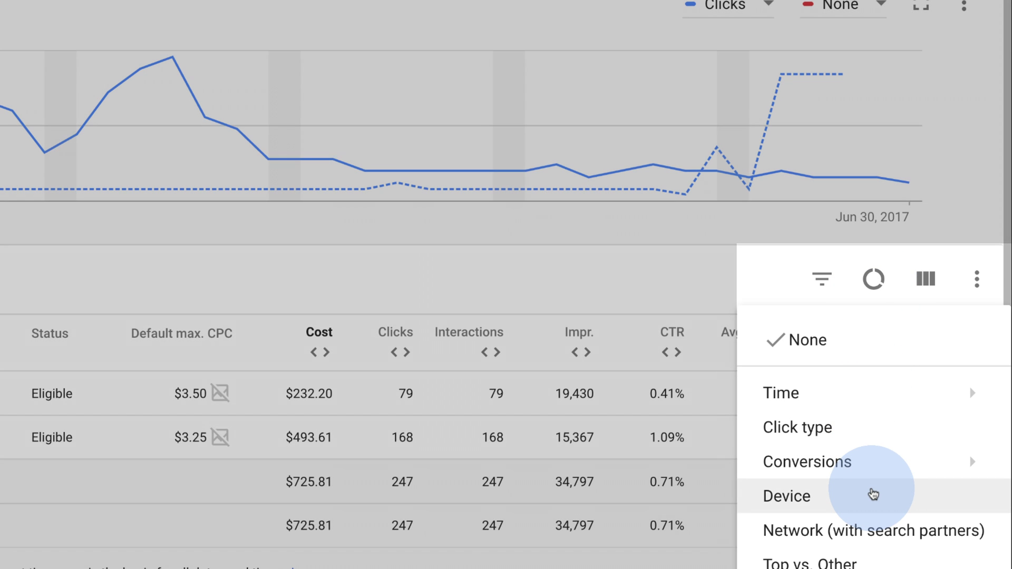
click(872, 493)
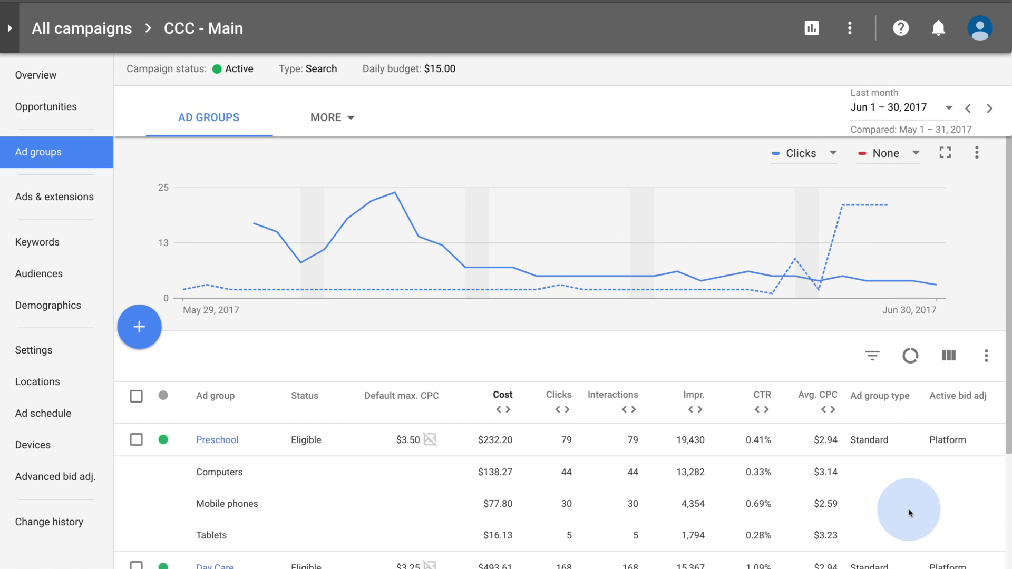
scroll(909, 511, down, 3)
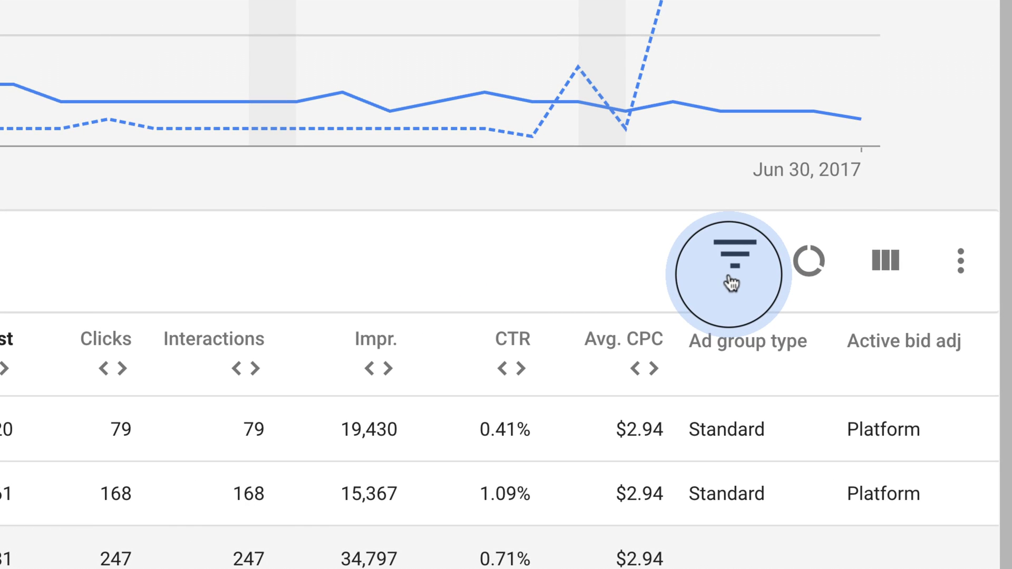
click(731, 283)
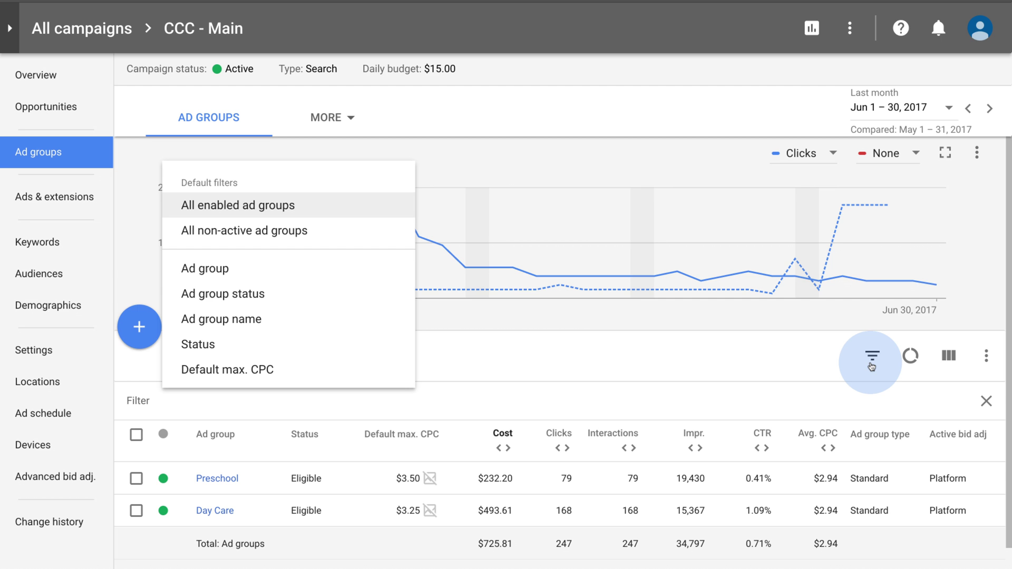
text(Clicks)
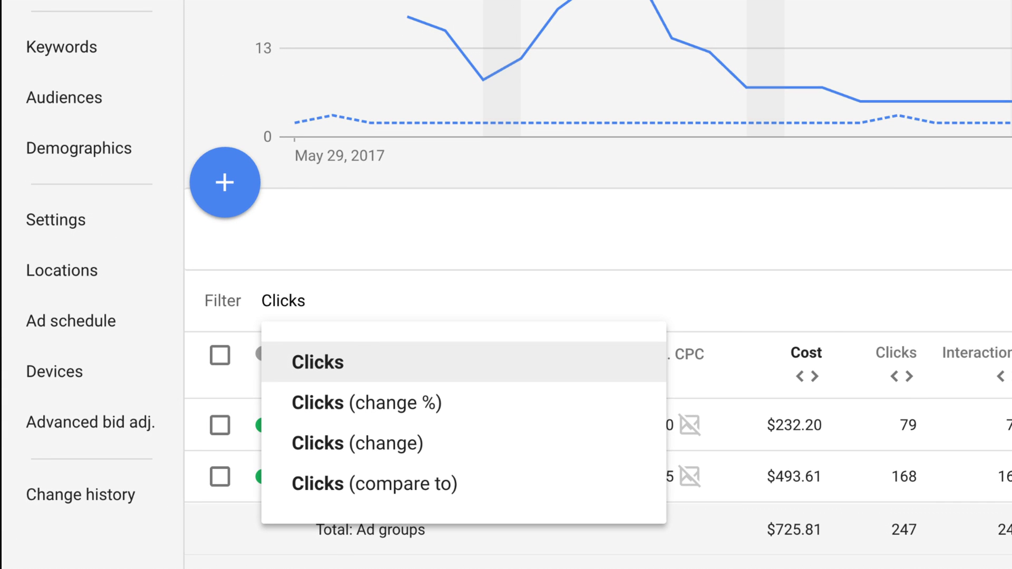
click(620, 364)
text(10)
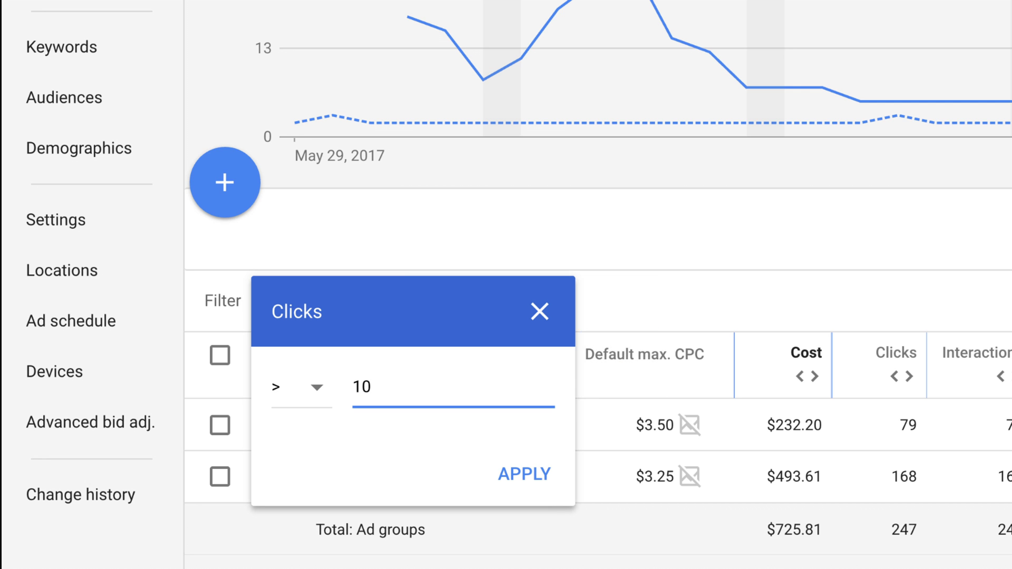
click(520, 474)
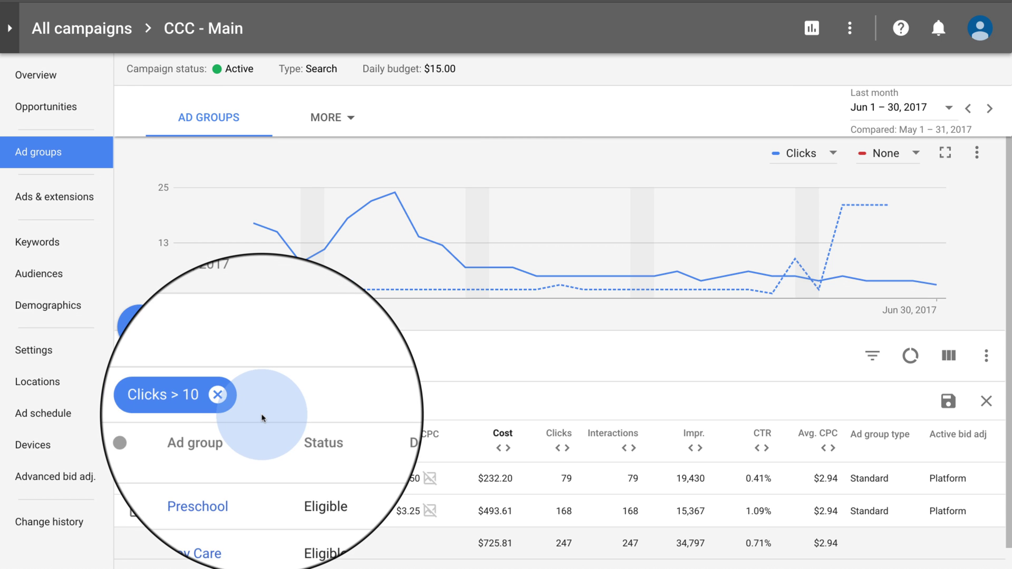
click(258, 401)
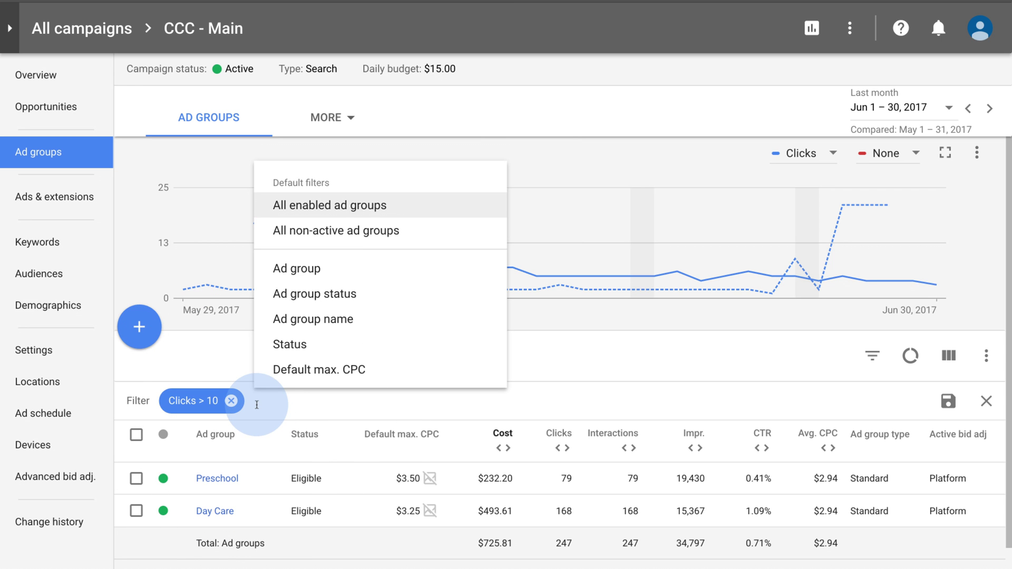
text(Interaction)
click(300, 287)
text(100)
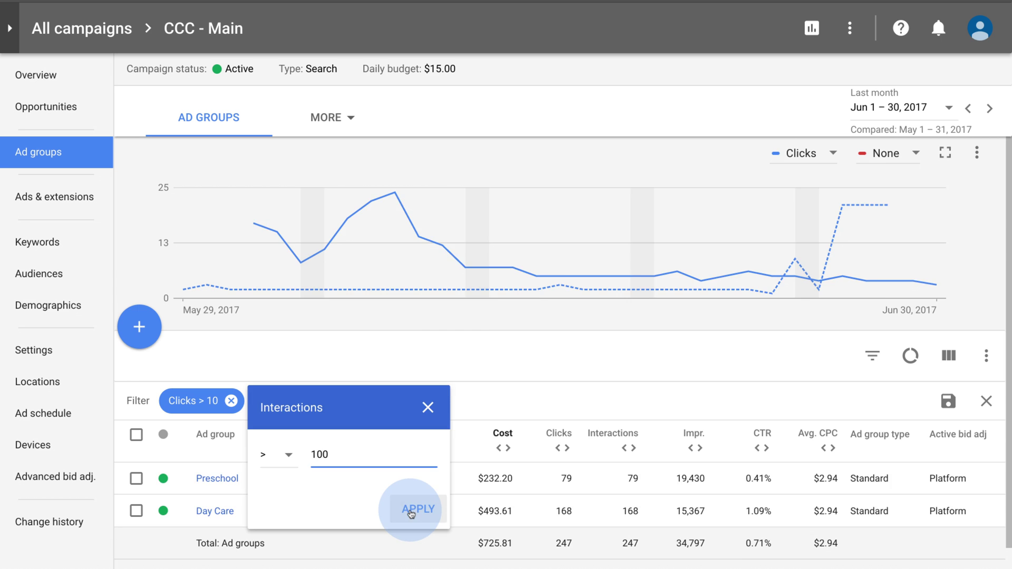
click(404, 496)
click(355, 400)
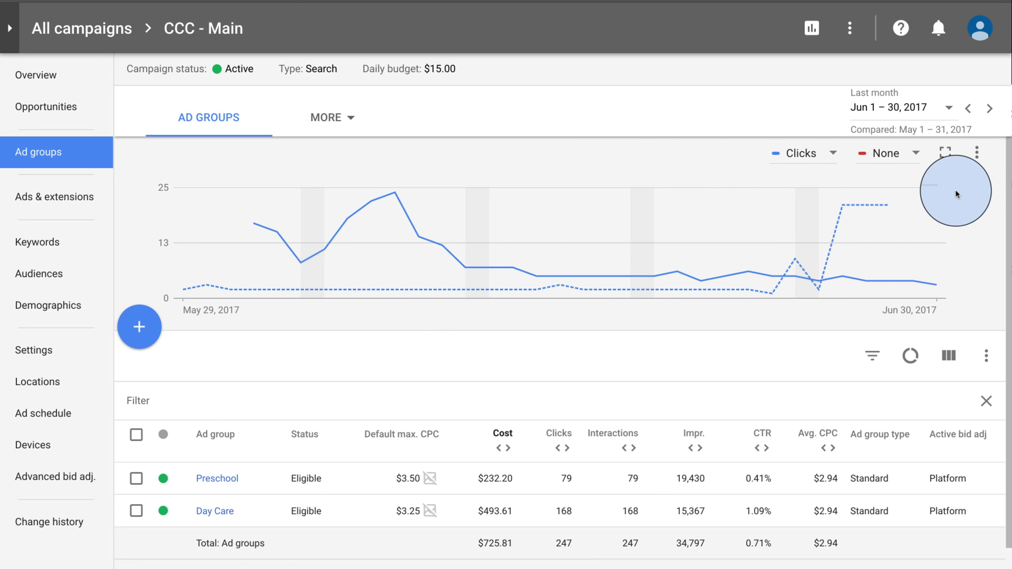
Hide and restore the chart, then expand it and return it to normal size.
click(977, 148)
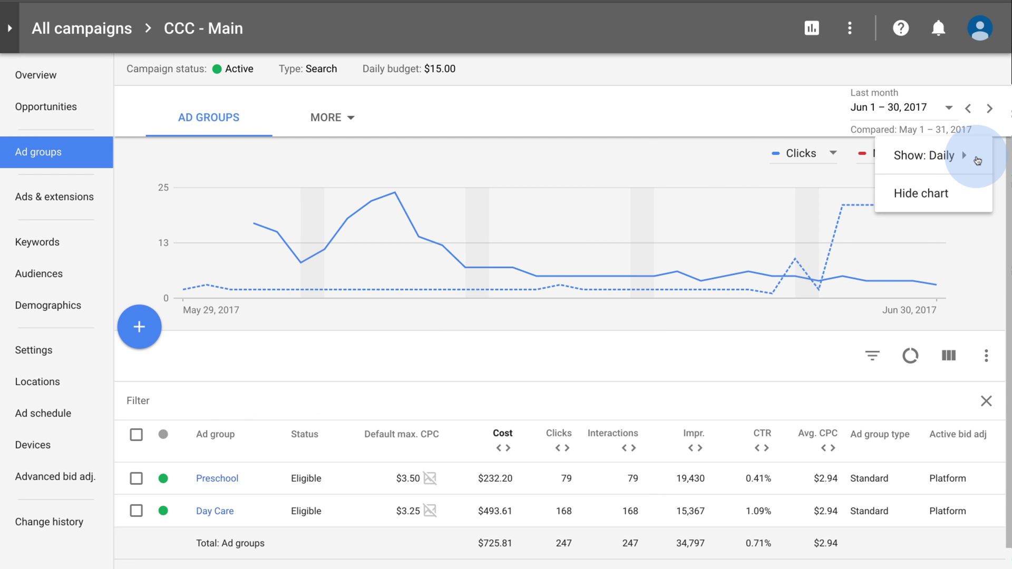
click(975, 194)
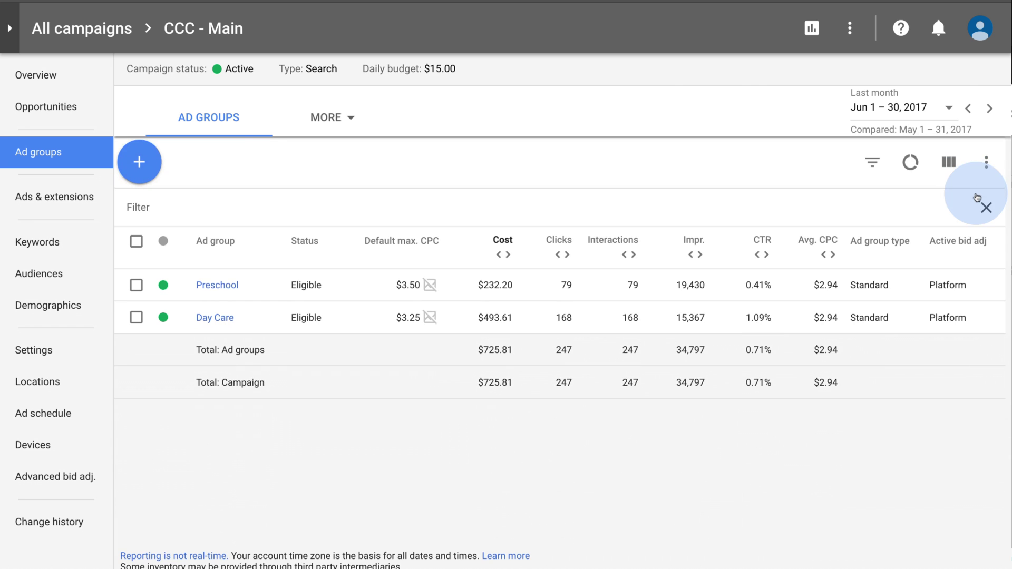
click(985, 172)
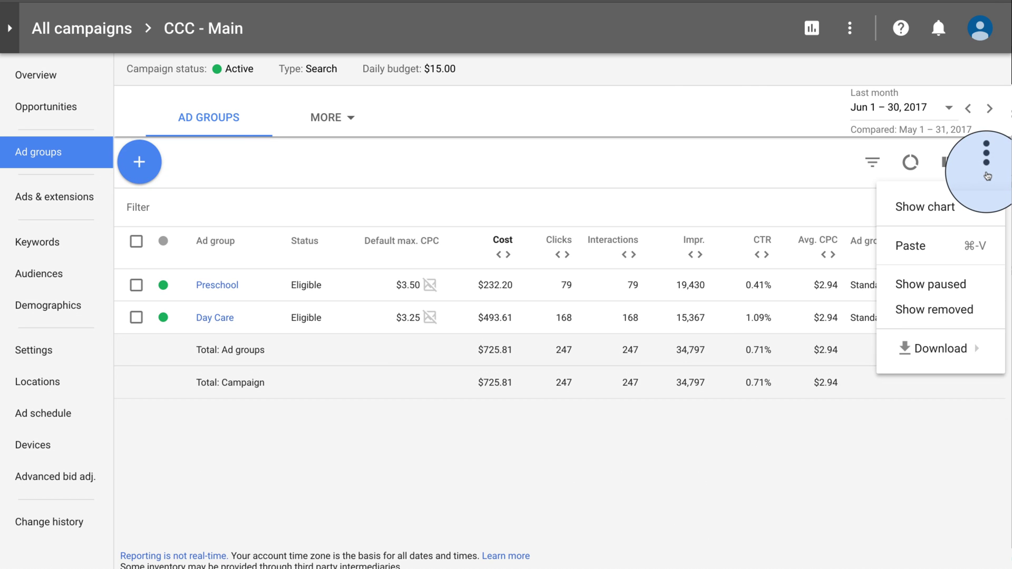
click(966, 206)
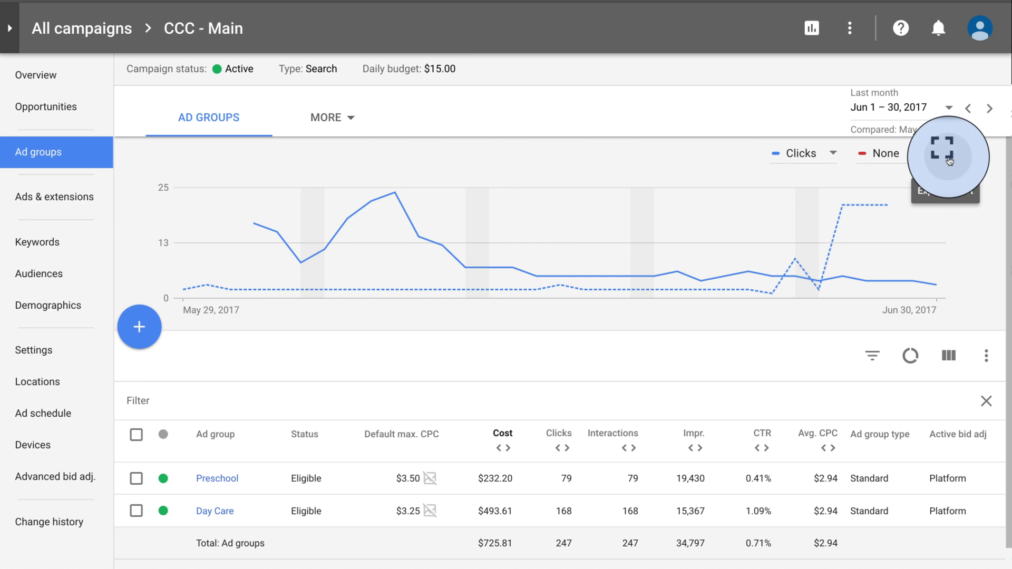
click(942, 148)
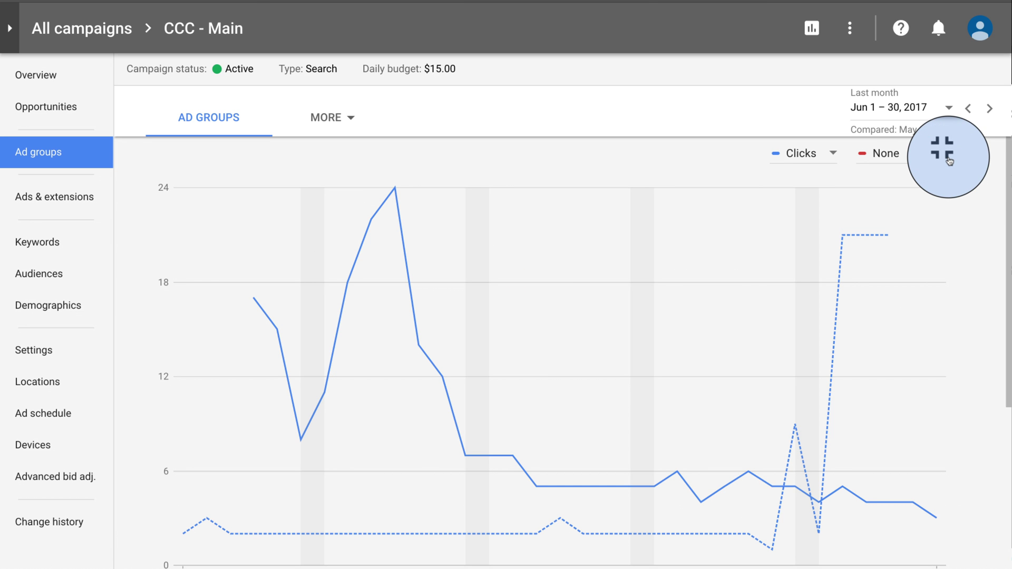
click(943, 151)
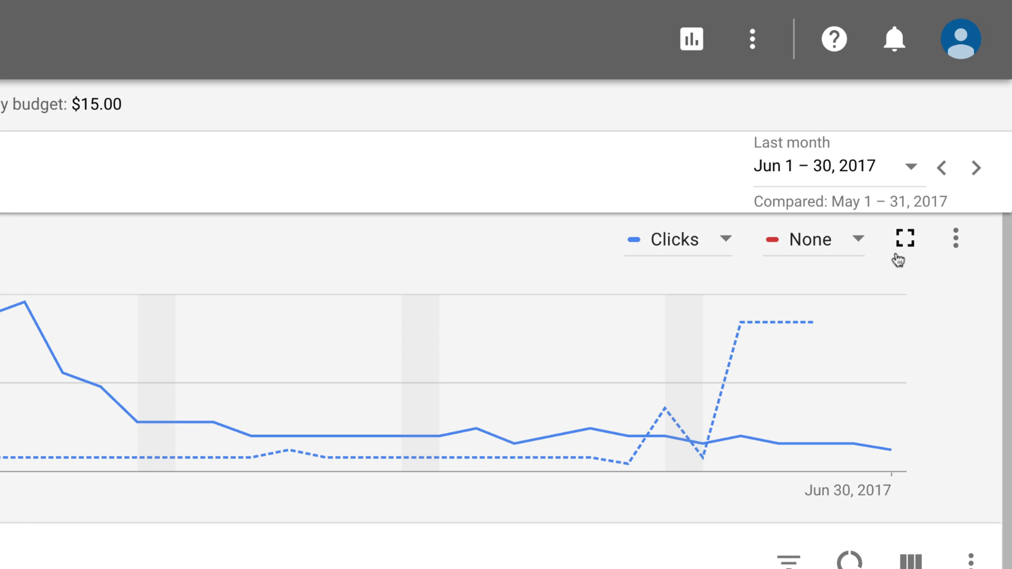
Chart Impr. as the first line and Cost as the second.
click(882, 178)
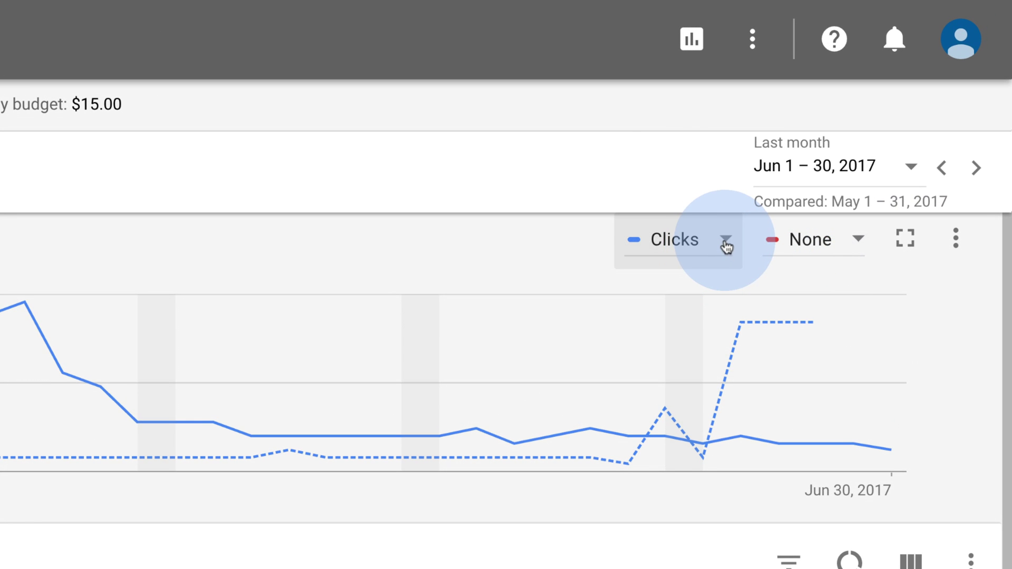
click(726, 245)
mouse_move(736, 244)
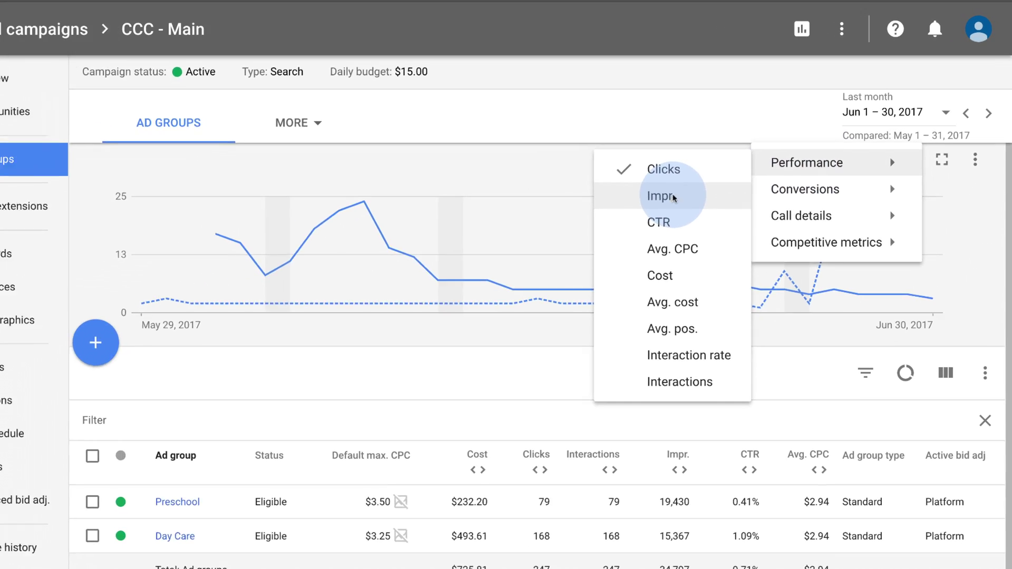
click(673, 197)
click(864, 158)
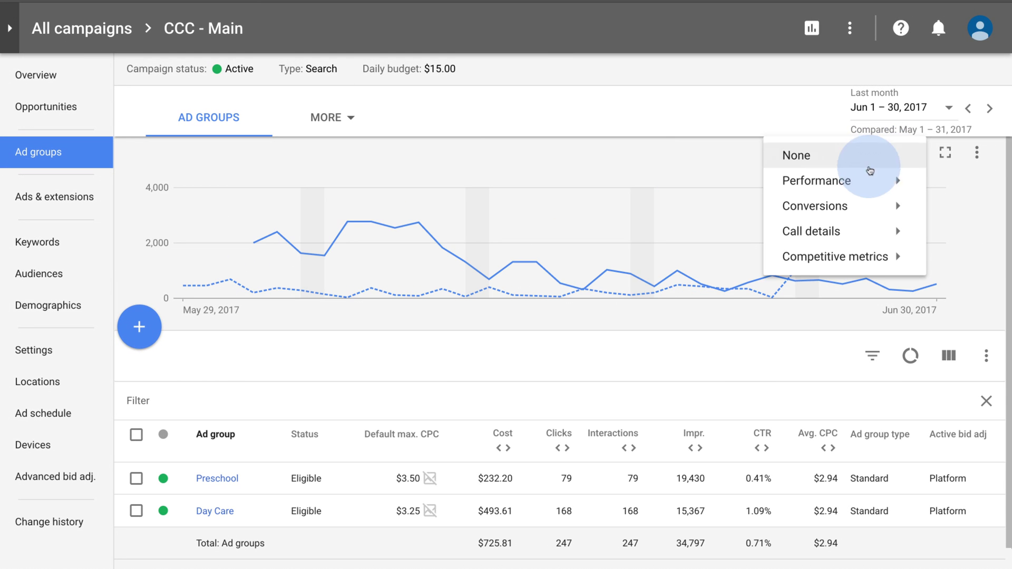
mouse_move(853, 181)
click(714, 290)
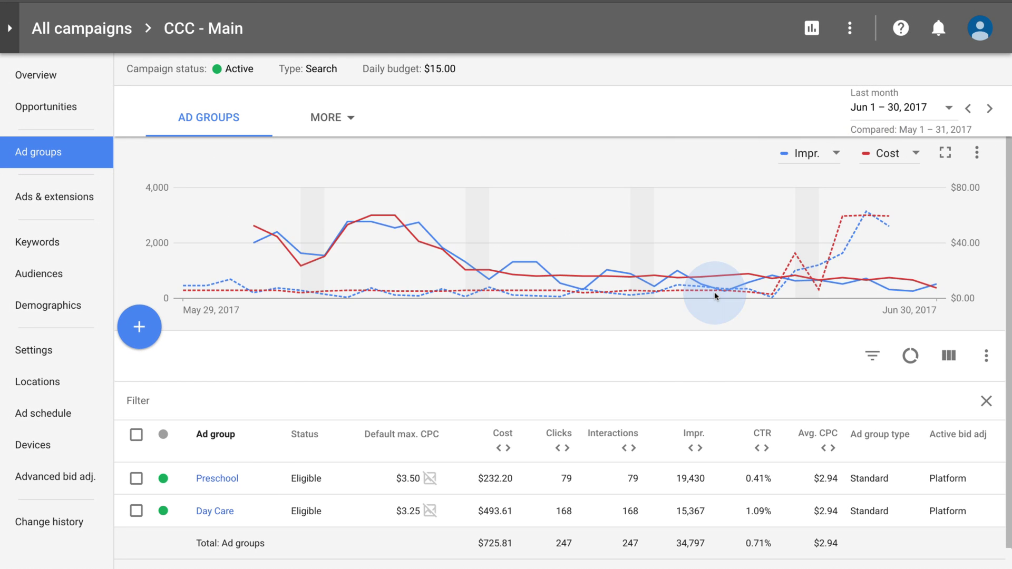
Filter the ad groups to Interactions greater than 100.
click(211, 400)
text(Interactions)
click(398, 447)
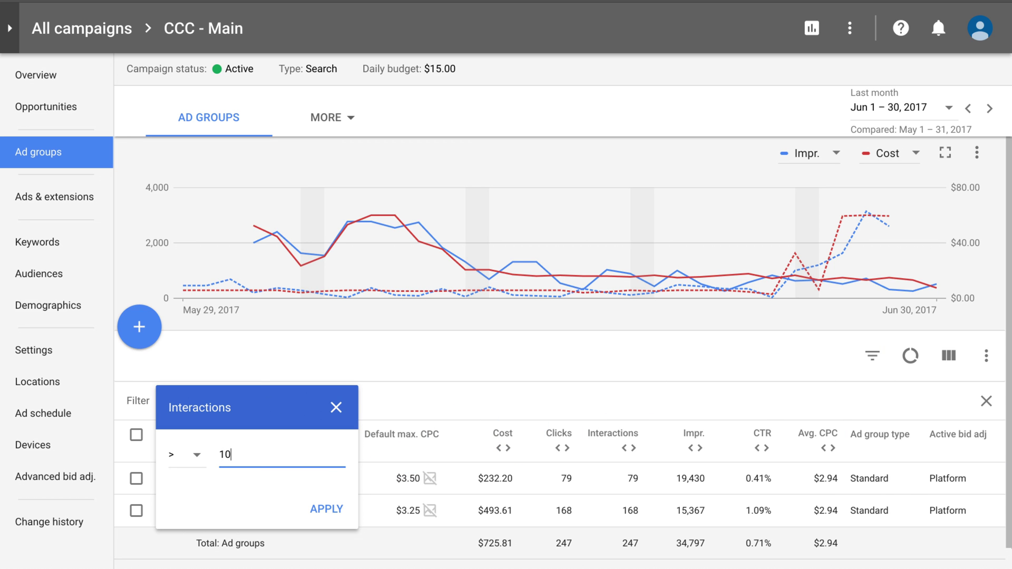
click(327, 509)
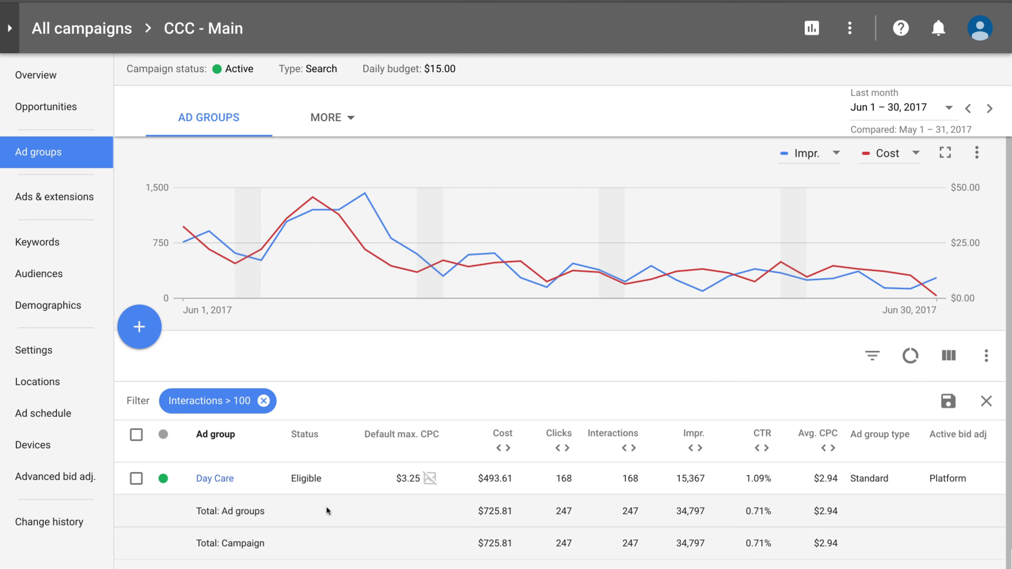